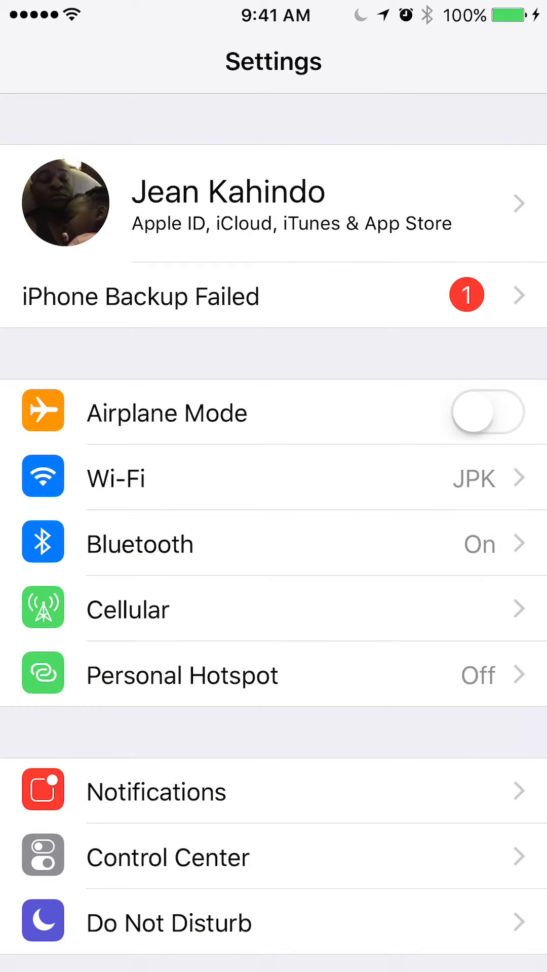
scroll(274, 532, "down", 5)
scroll(273, 532, "down", 2)
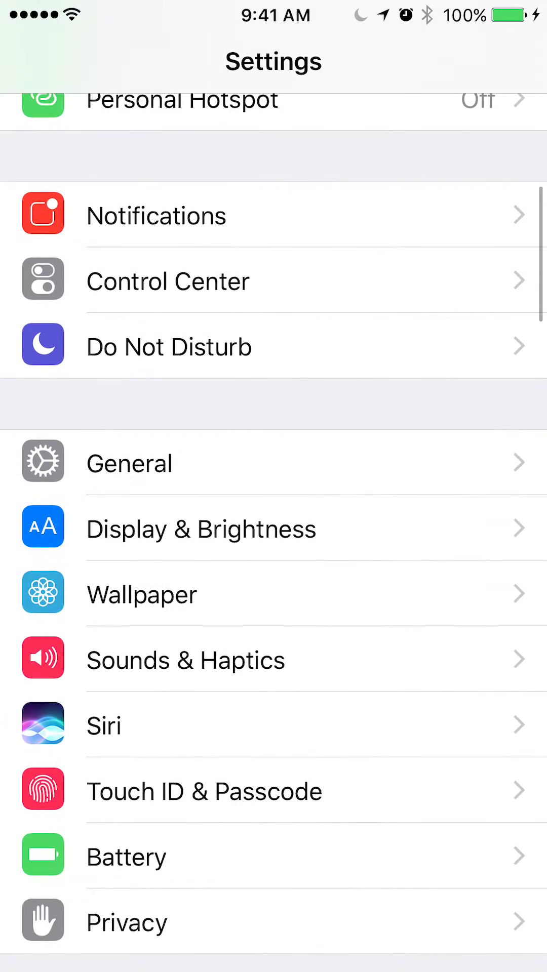
scroll(274, 532, "down", 2)
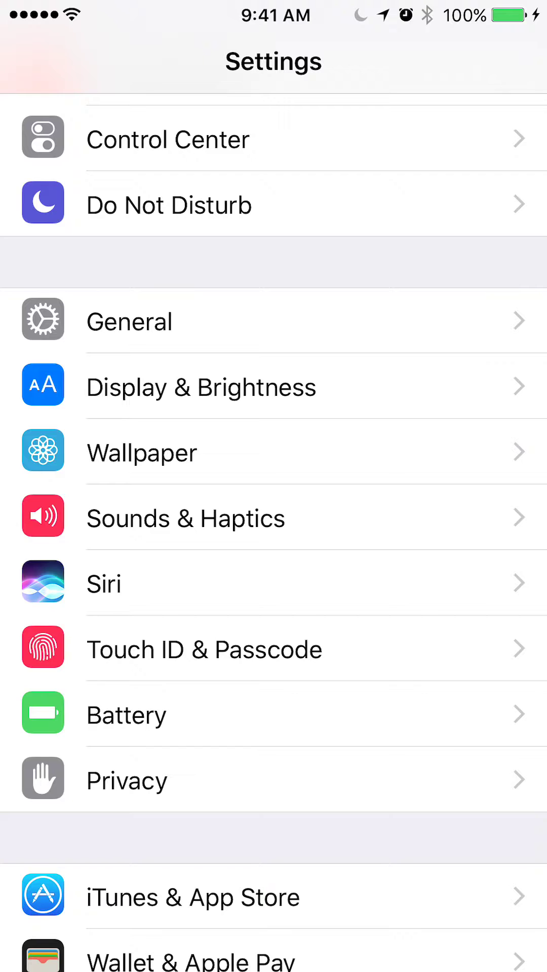
Step: Go to Privacy > Location Services and open Messenger's location access page
left_click(274, 779)
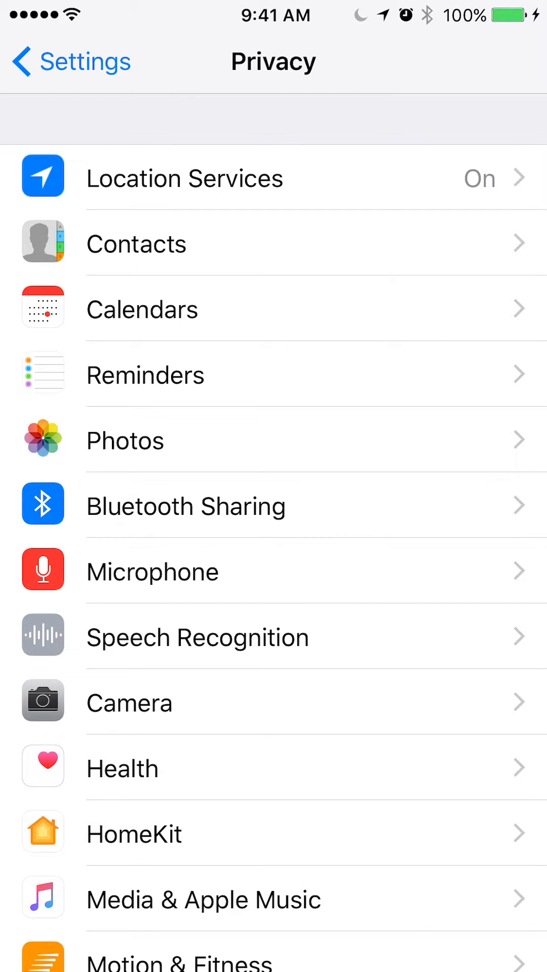
left_click(184, 177)
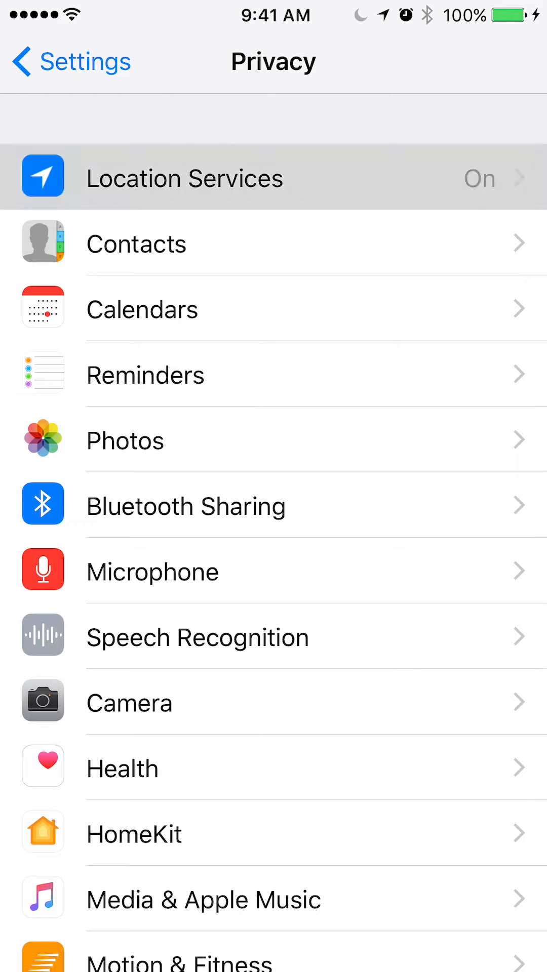
scroll(274, 532, "down", 1)
scroll(274, 532, "down", 2)
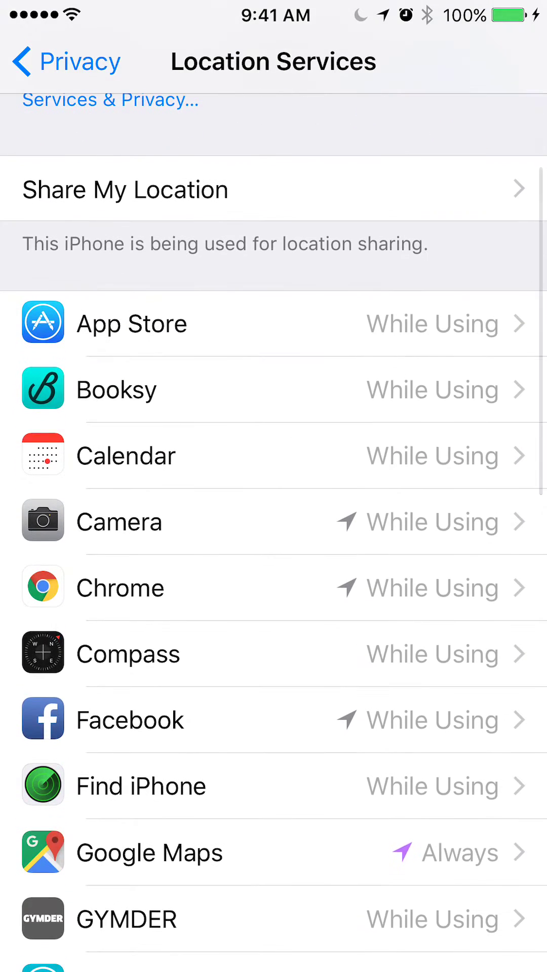
scroll(273, 532, "down", 2)
scroll(273, 531, "down", 5)
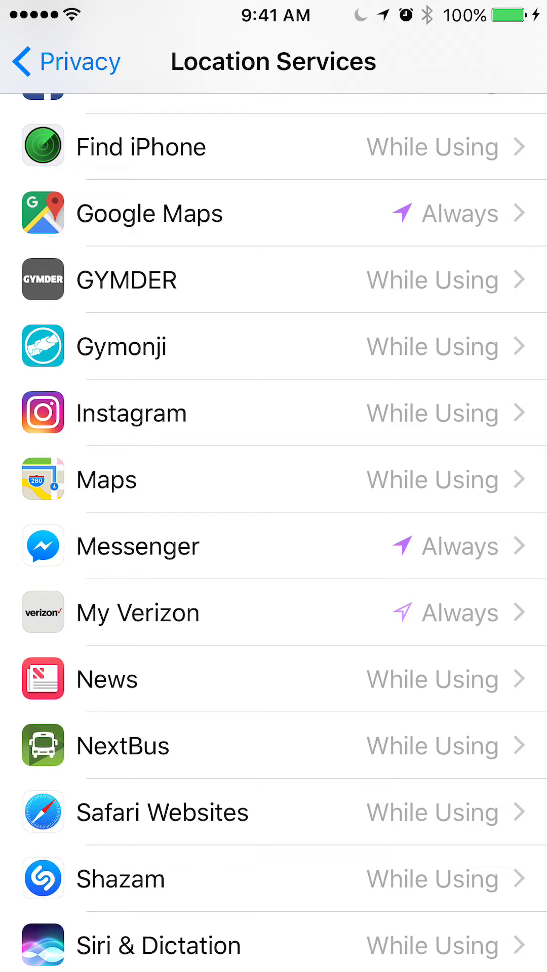
left_click(274, 546)
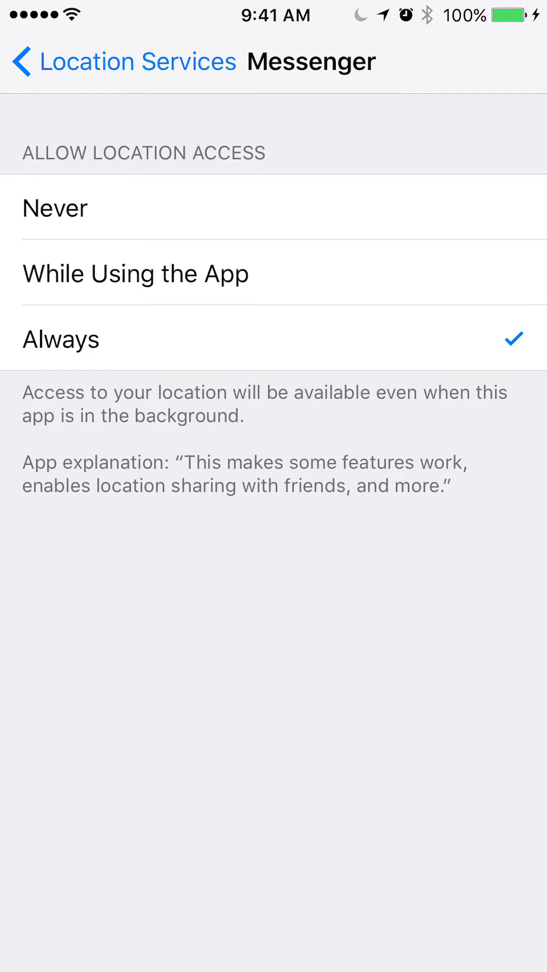
left_click(273, 207)
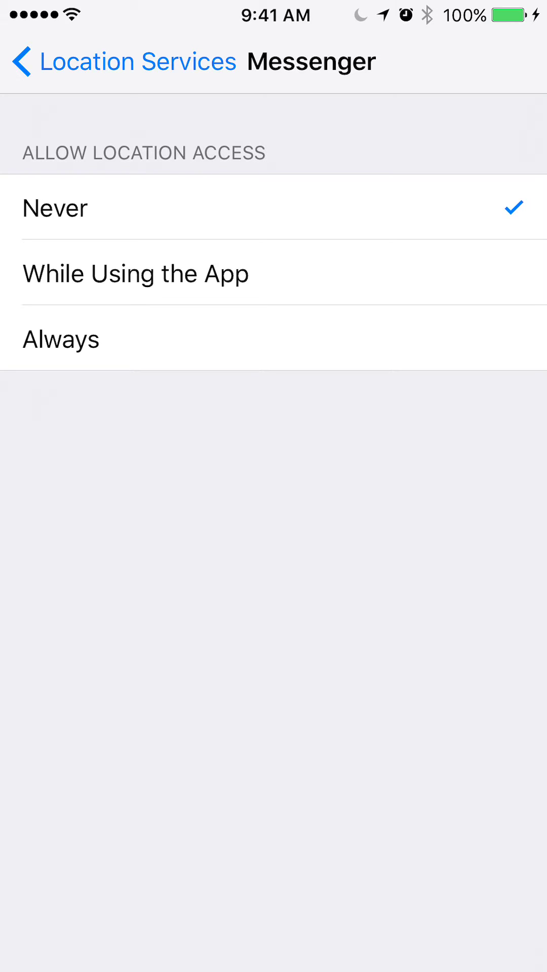
left_click(274, 272)
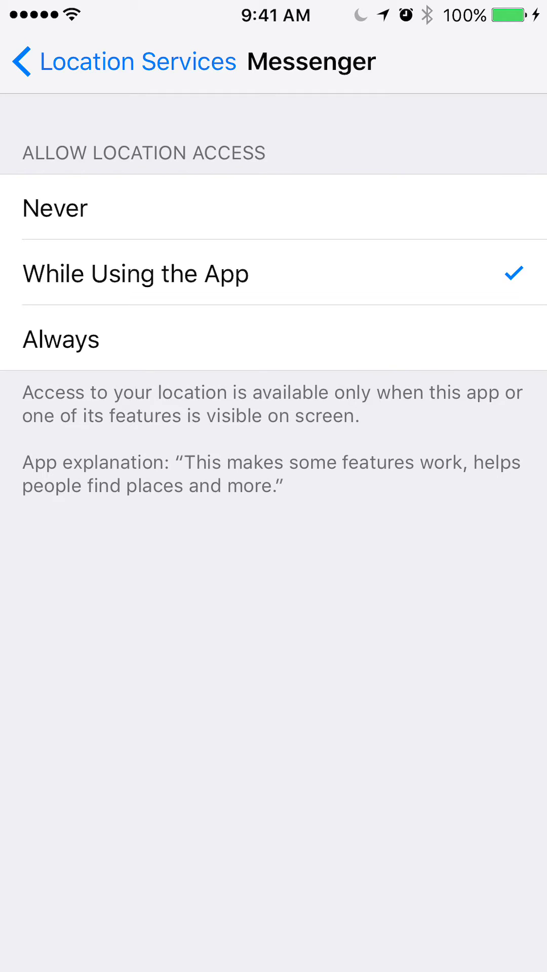
left_click(274, 339)
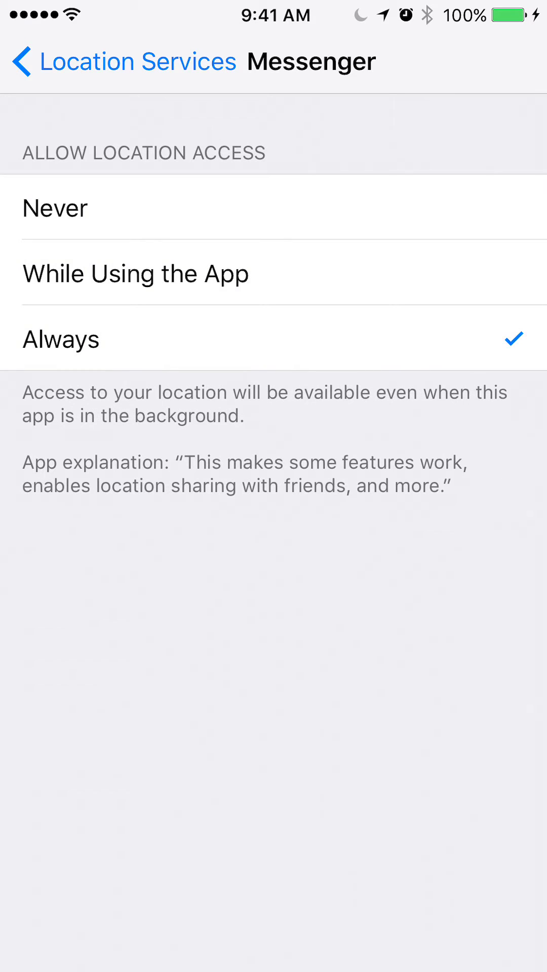